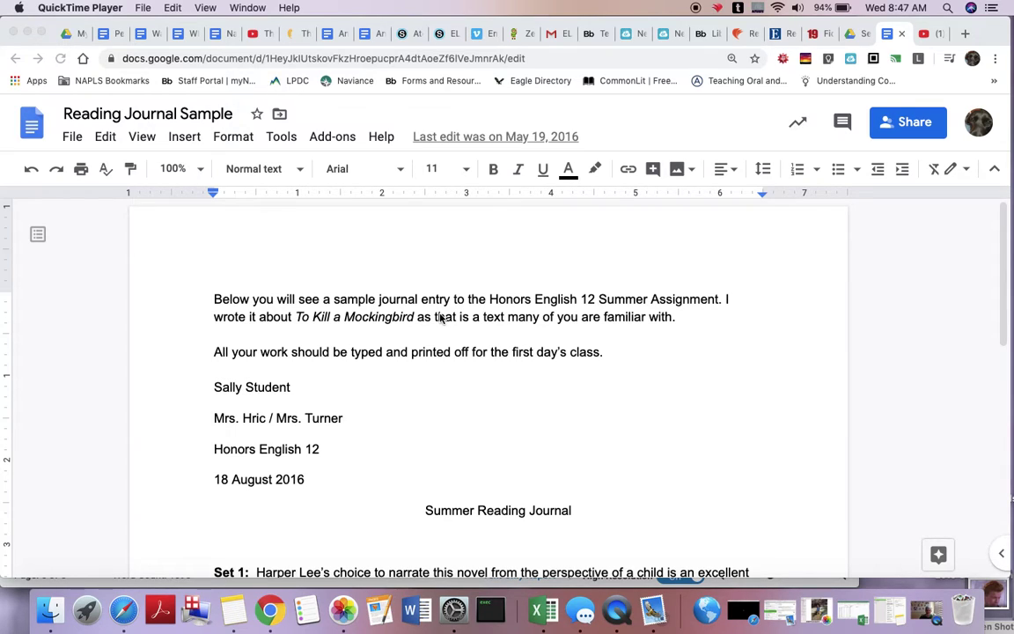
- Bold the opening sentence of the Set 1 entry, from "Harper Lee's choice" through "the audience to the story."
scroll(442, 318, "down", 1)
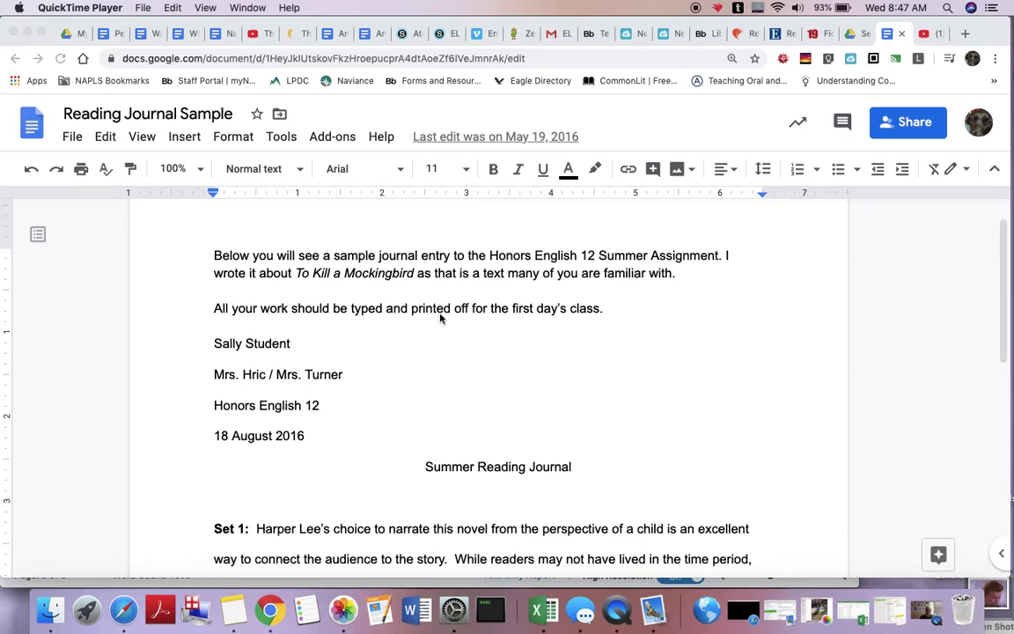
scroll(442, 317, "down", 1)
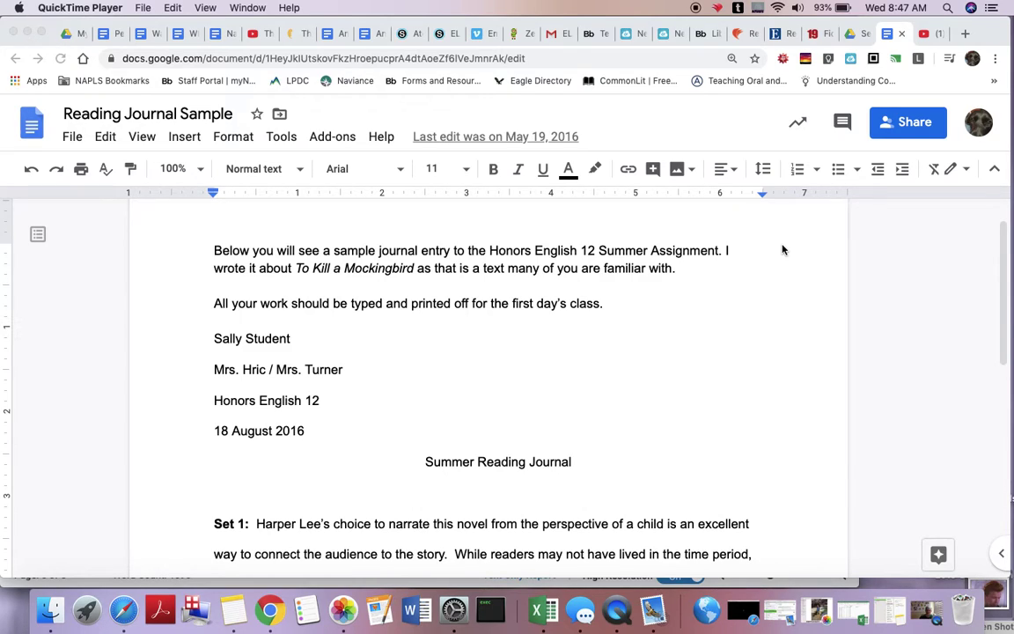
scroll(782, 250, "down", 3)
scroll(783, 250, "down", 3)
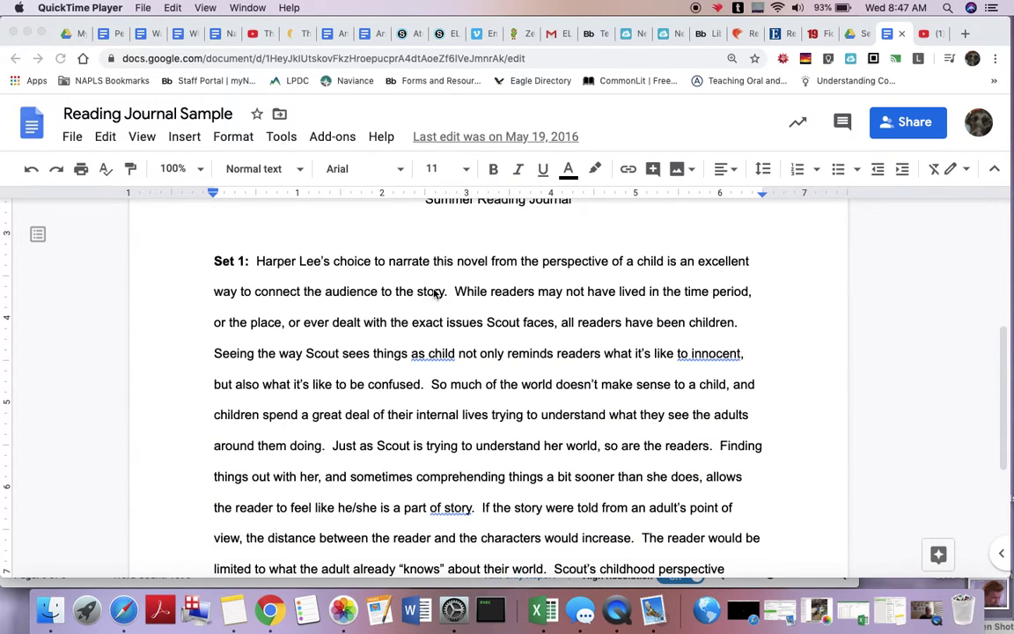
left_click(447, 294)
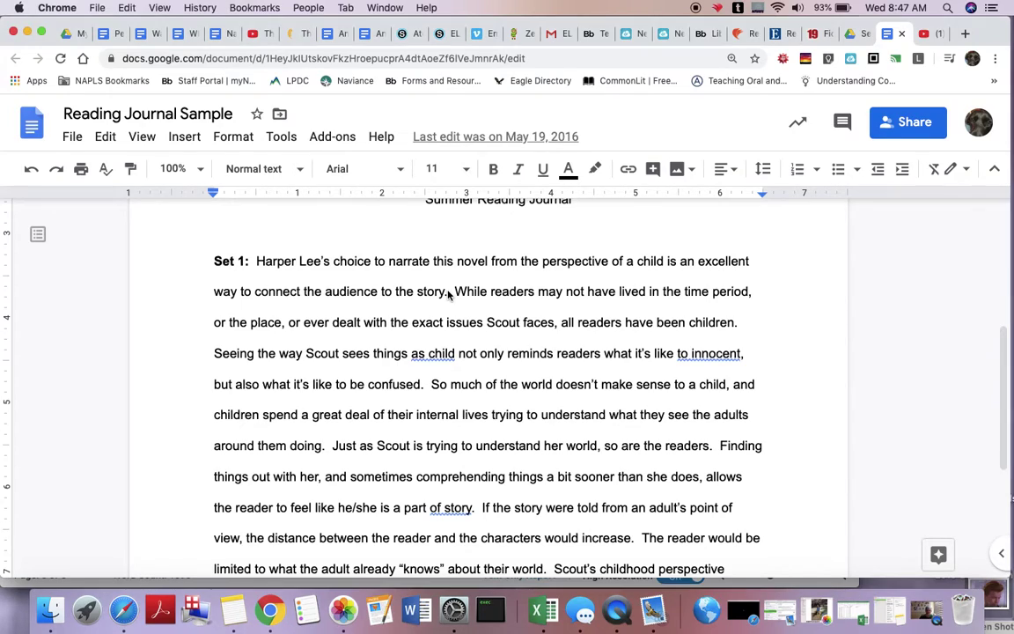
left_click_drag(451, 293, 258, 262)
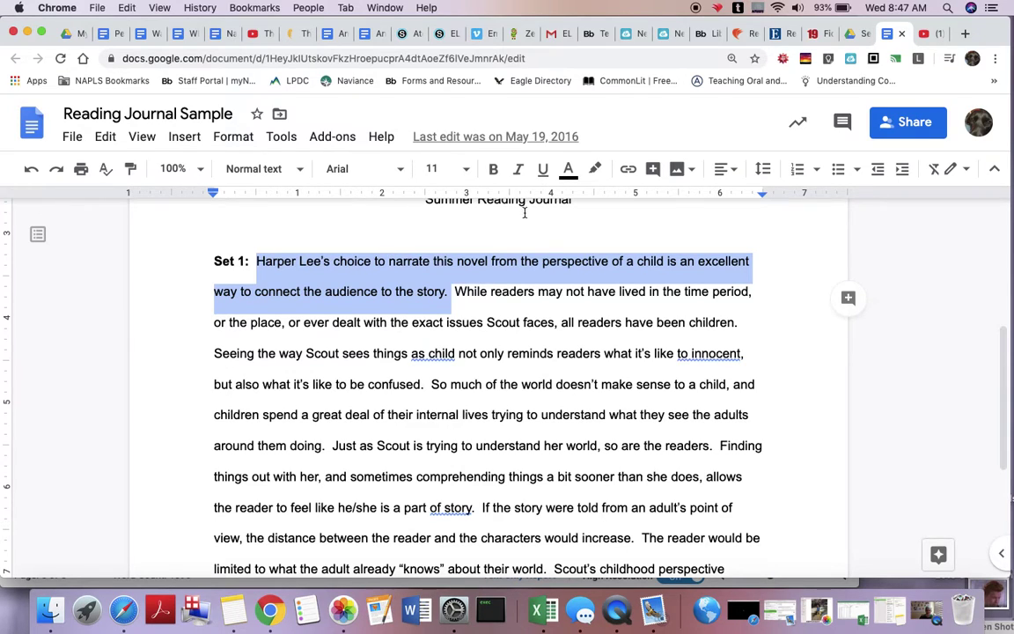
left_click(495, 169)
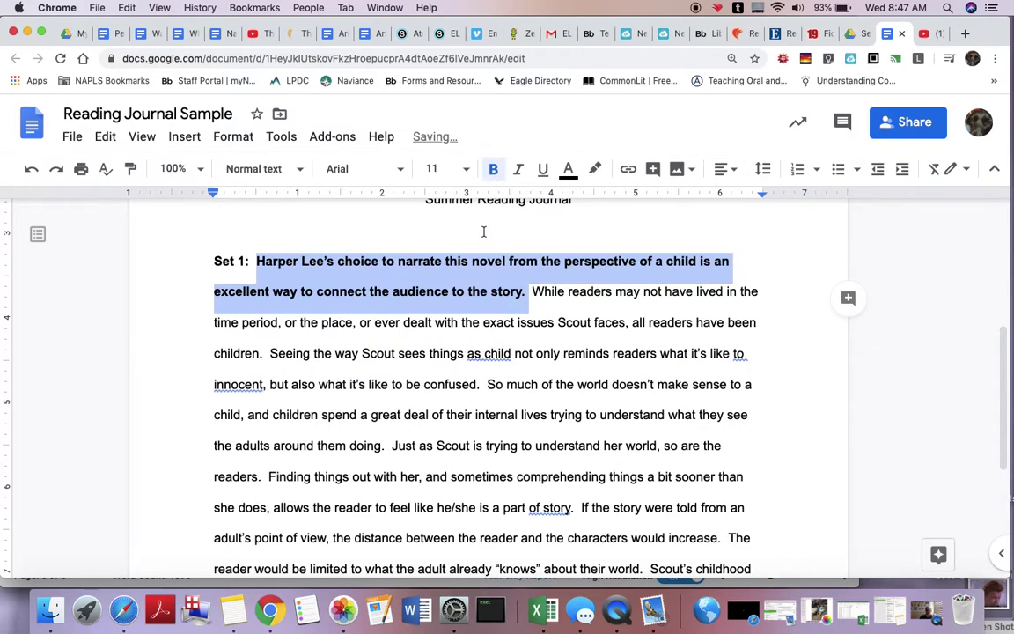
left_click(534, 296)
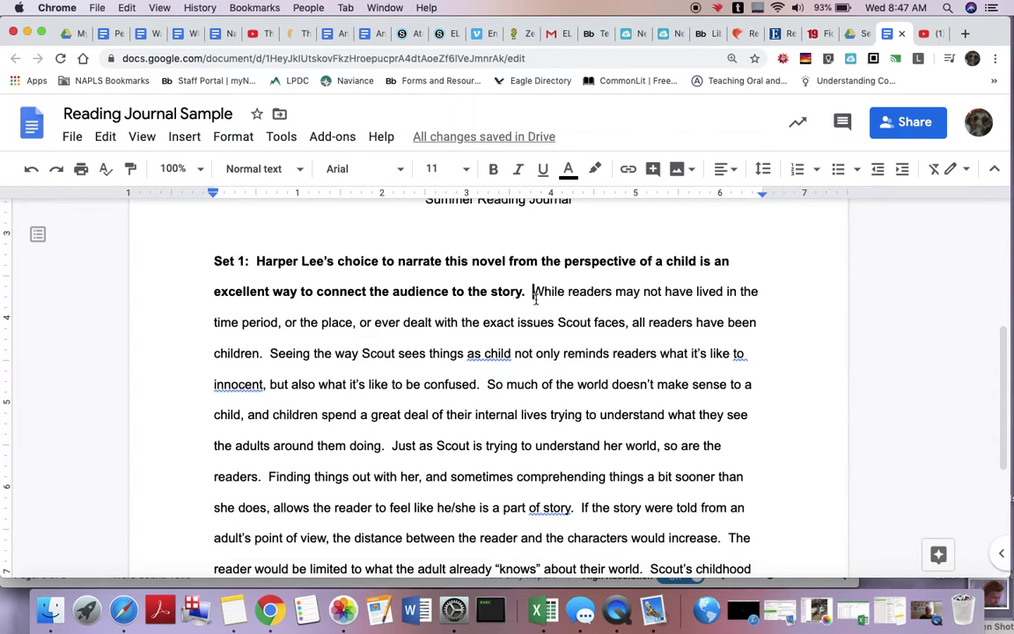
- Italicize the words "Just as" at the start of the sentence about Scout trying to understand her world
scroll(536, 299, "down", 1)
scroll(536, 300, "down", 5)
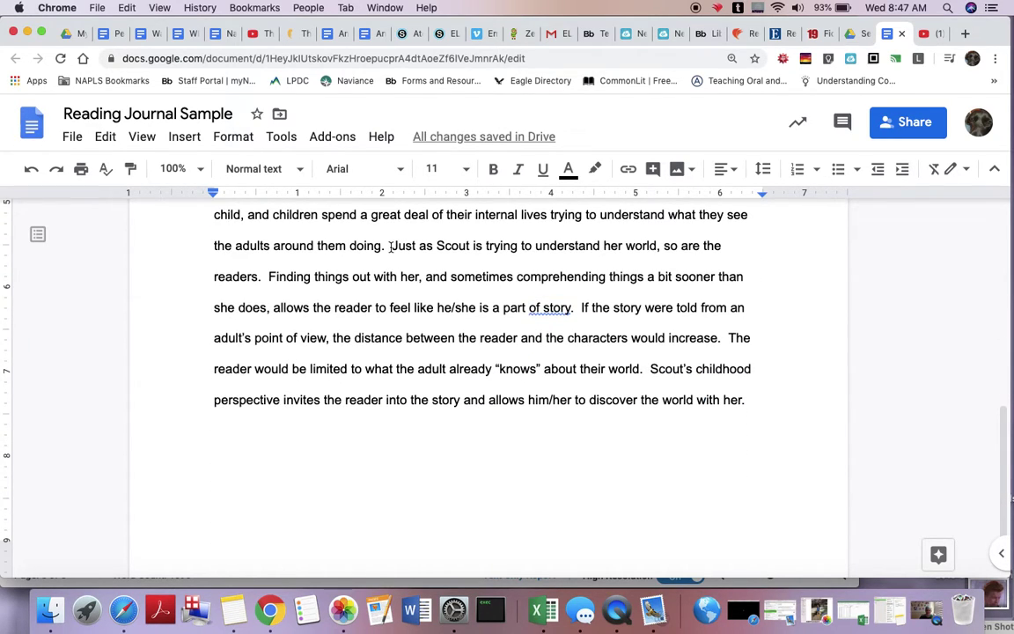
left_click_drag(393, 246, 438, 246)
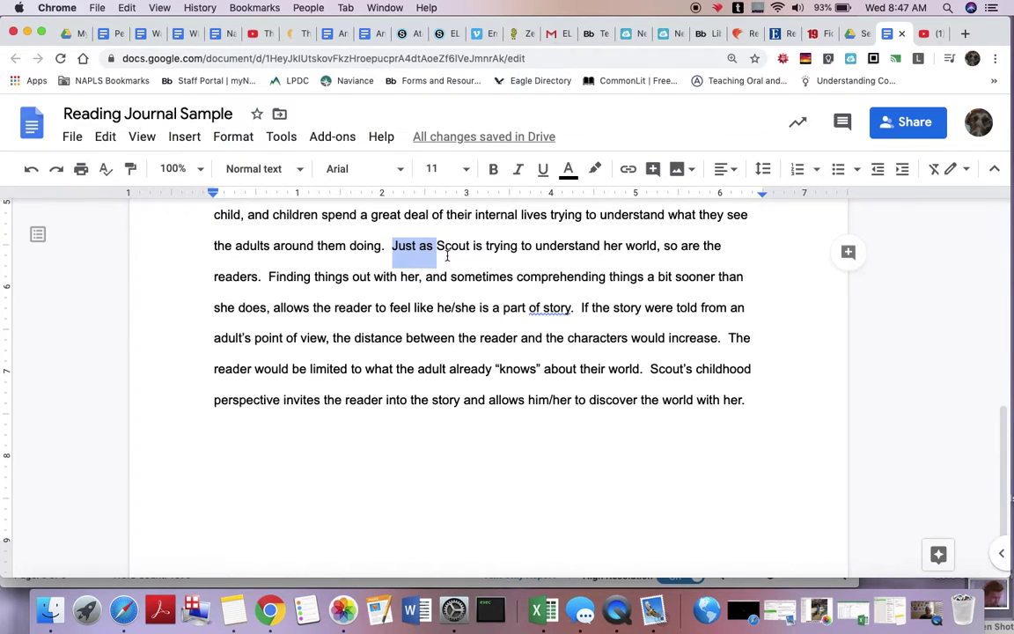
left_click(518, 172)
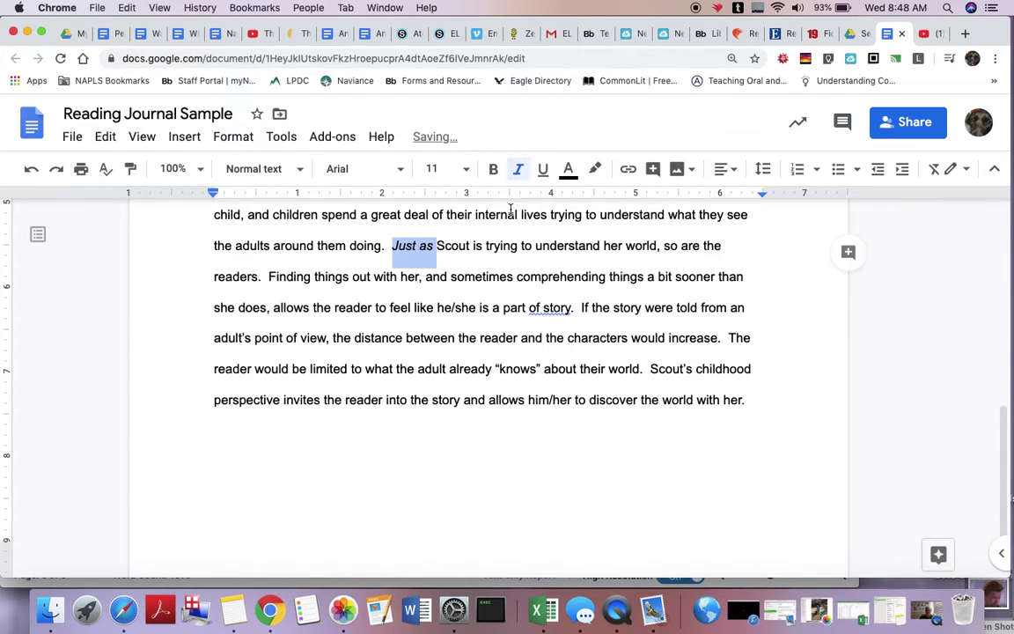
left_click(438, 246)
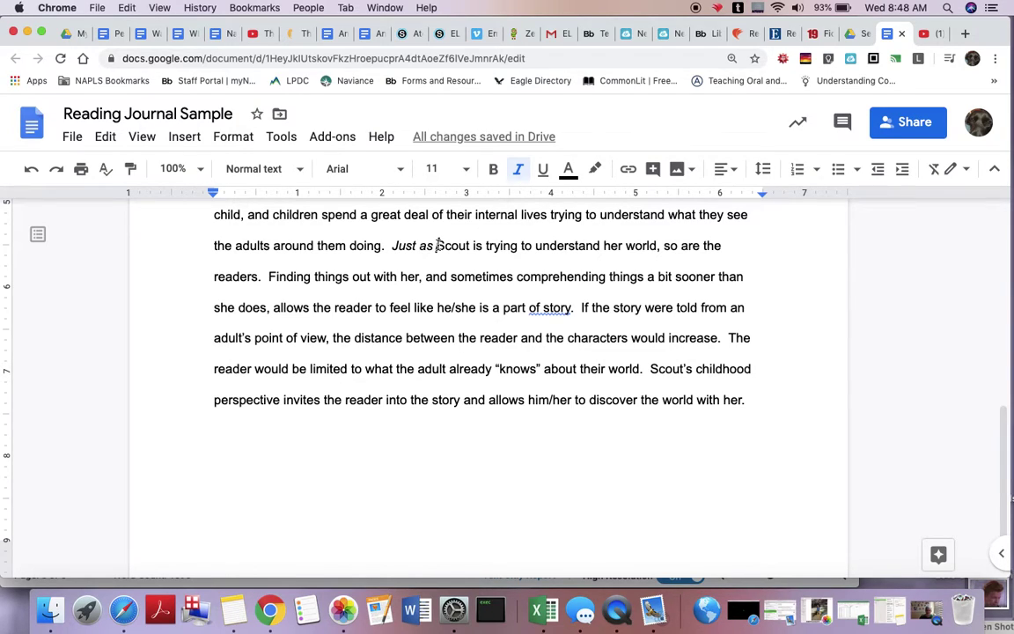
- Highlight the word "it's" in orange in the sentence beginning "Seeing the way Scout sees things"
scroll(438, 244, "up", 5)
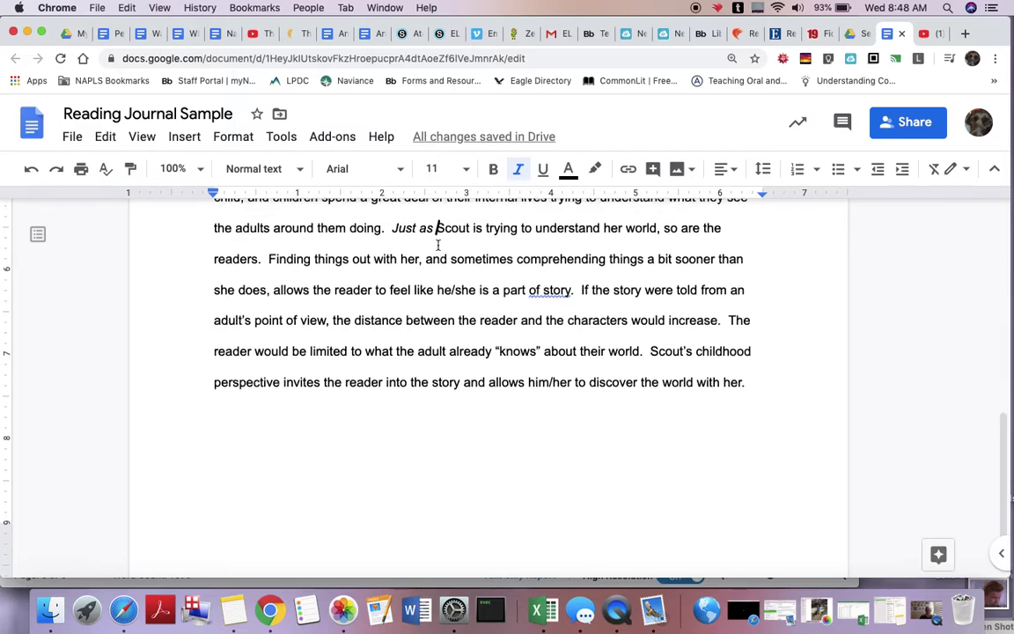
scroll(438, 244, "up", 5)
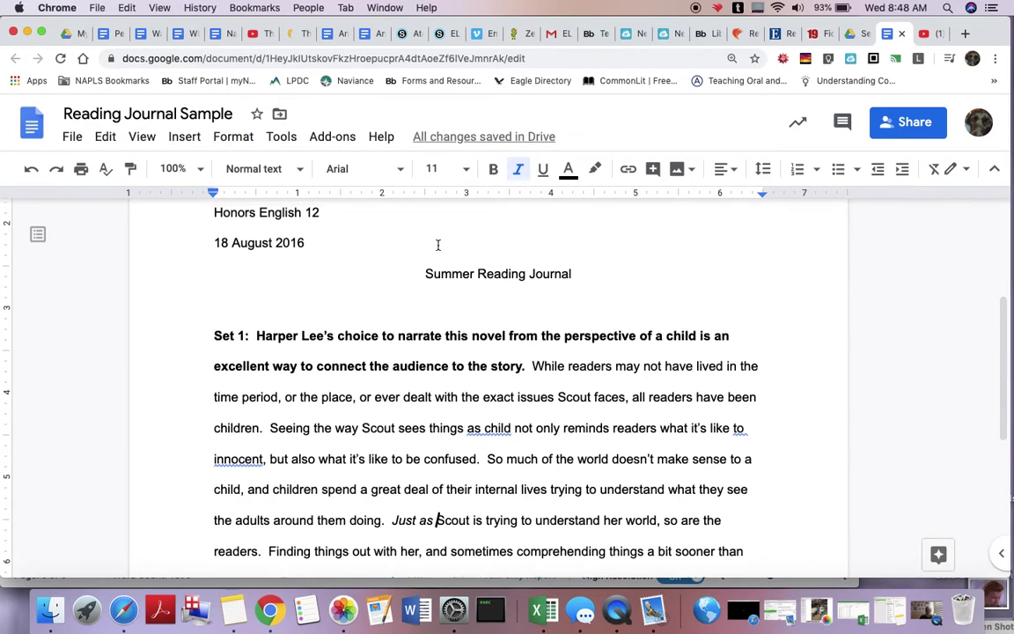
scroll(438, 244, "down", 3)
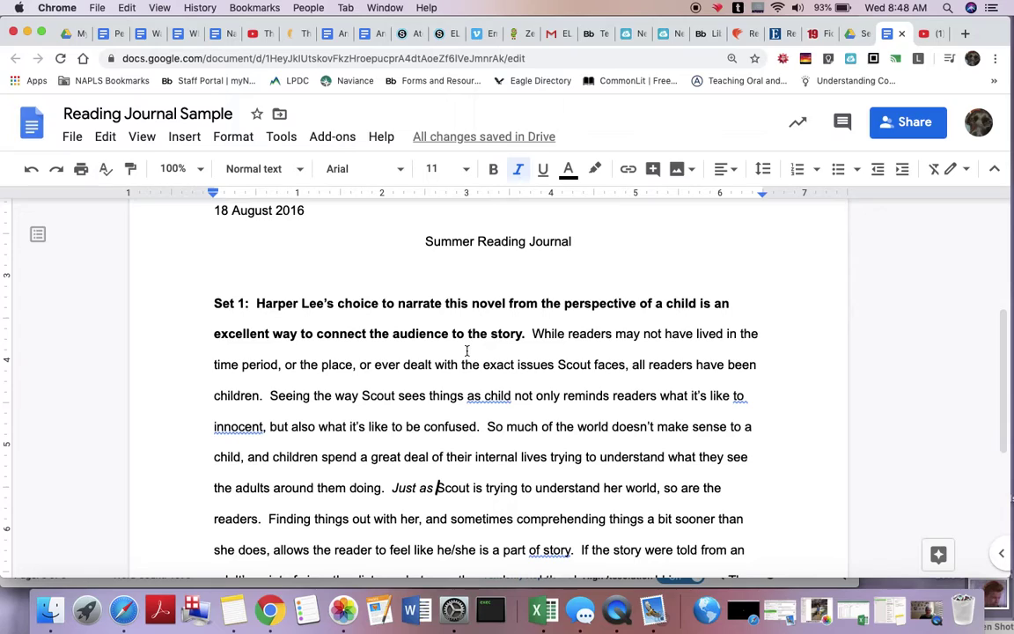
double_click(695, 396)
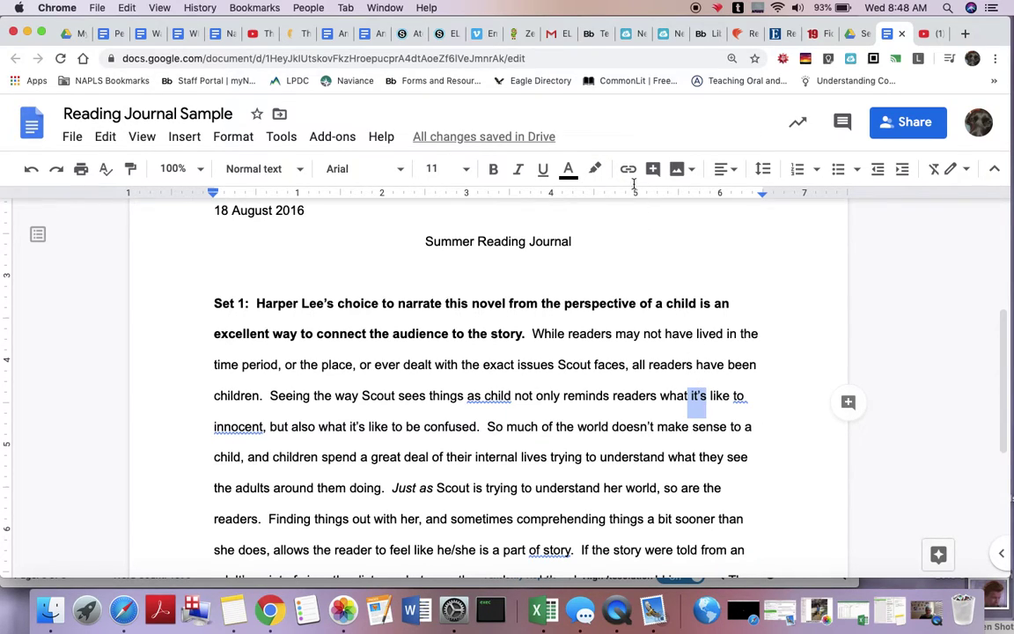
left_click(595, 170)
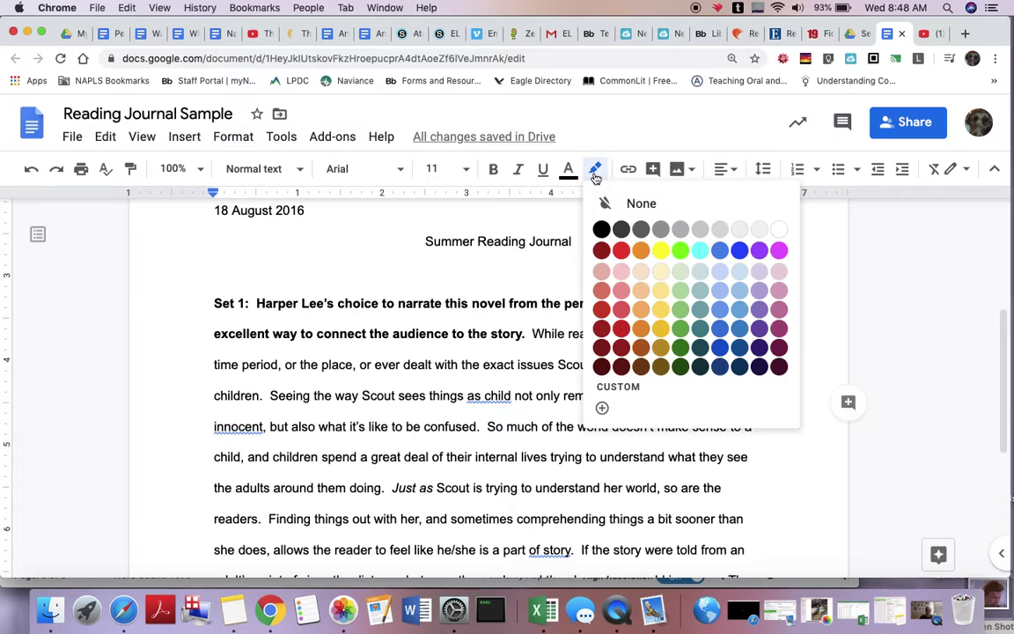
left_click(641, 253)
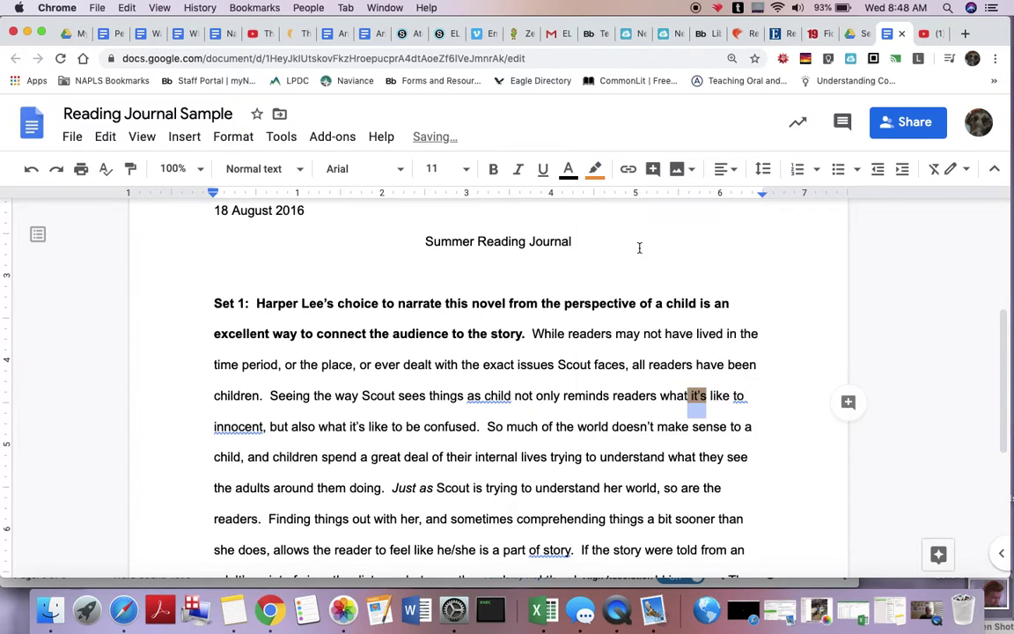
left_click(757, 398)
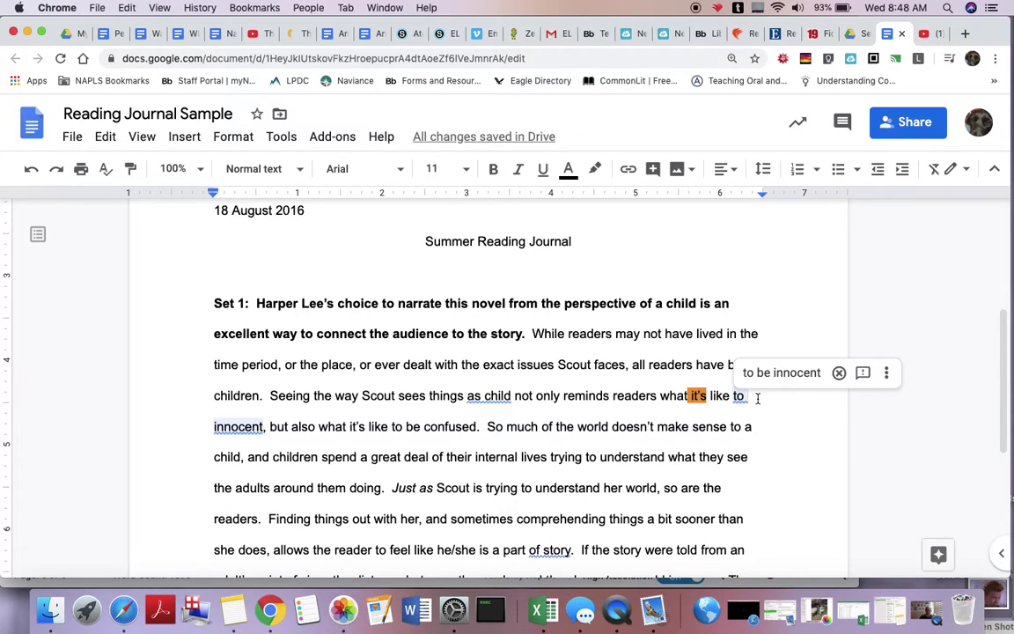
- Comment "This quotation demonstrates that Nixon was willing to cover up the truth to preserve his power." on the line starting "So much of the world"
scroll(757, 398, "down", 1)
scroll(757, 398, "down", 1)
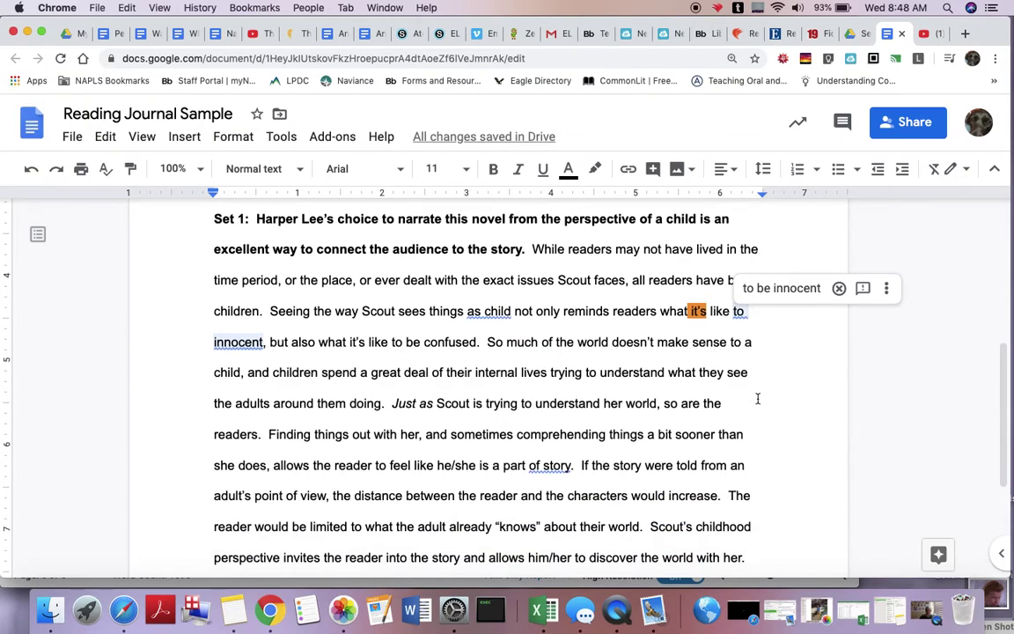
left_click_drag(487, 342, 756, 346)
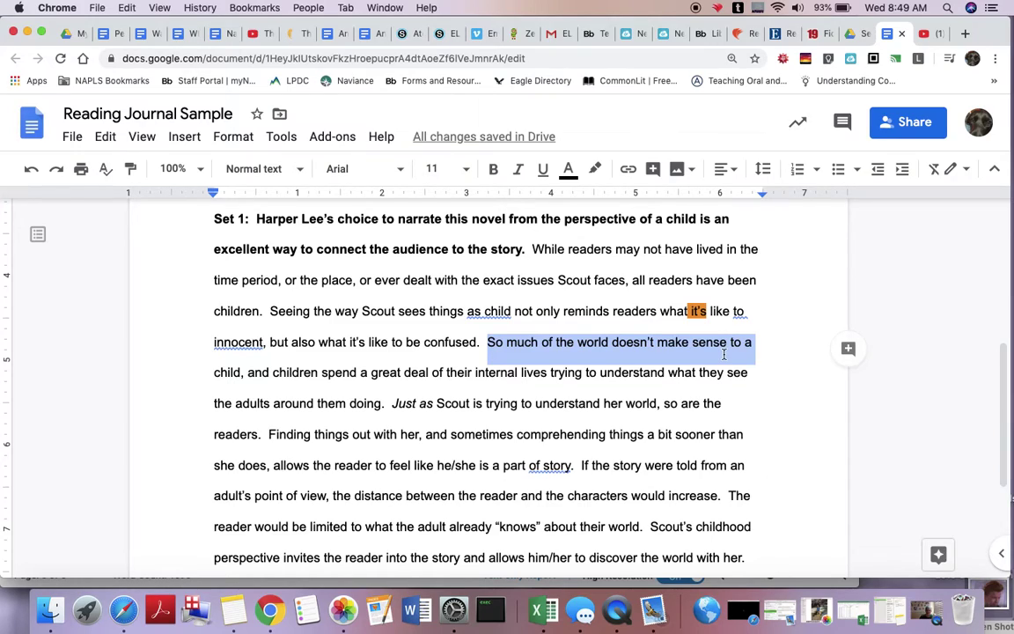
left_click(848, 350)
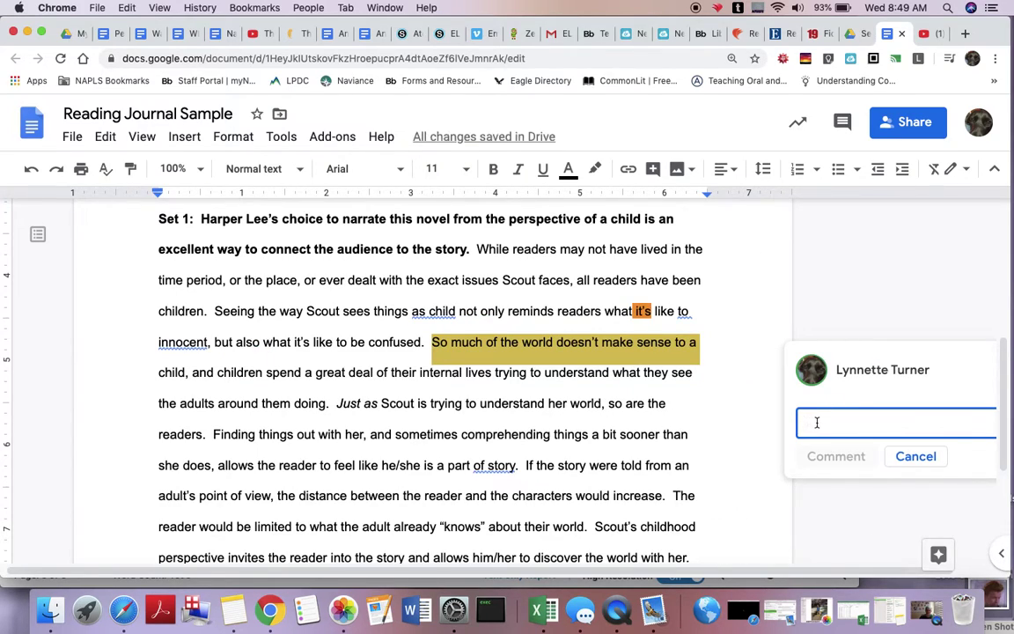
type("This")
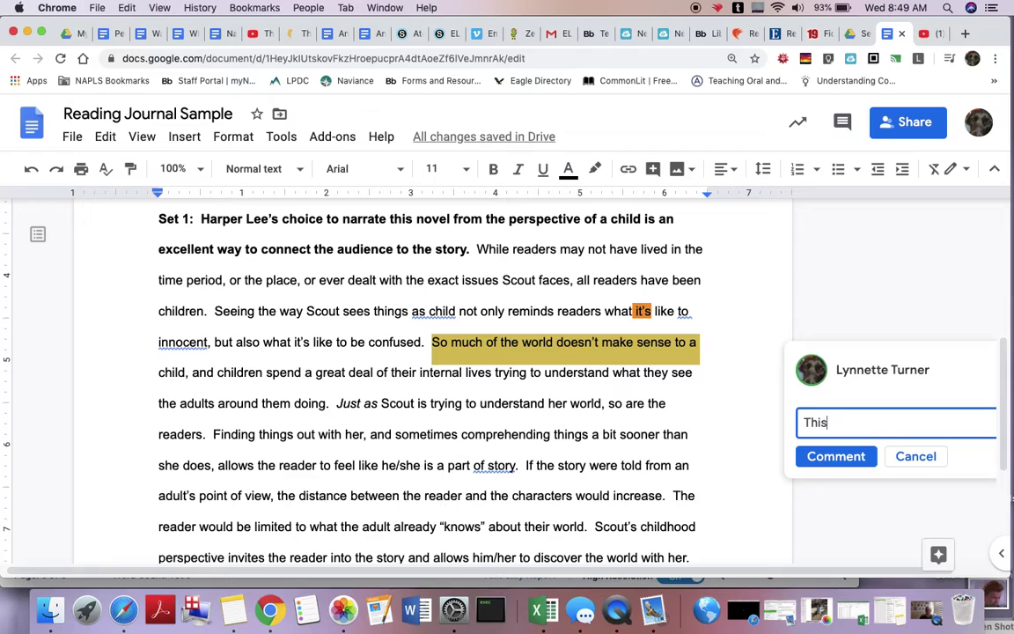
type(" quotation demonstrates that")
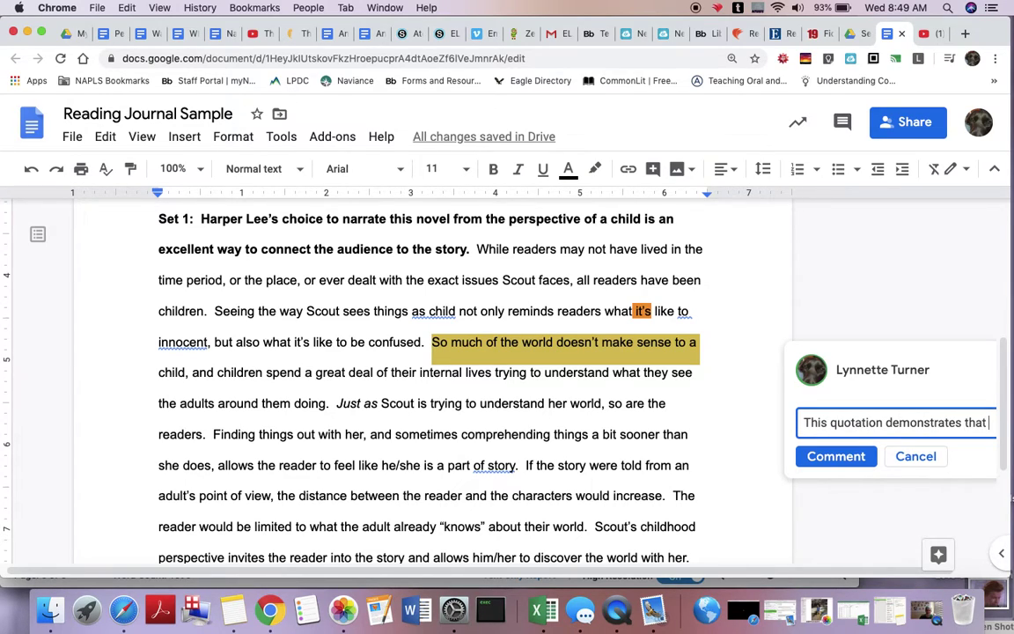
type(" Nixon wa")
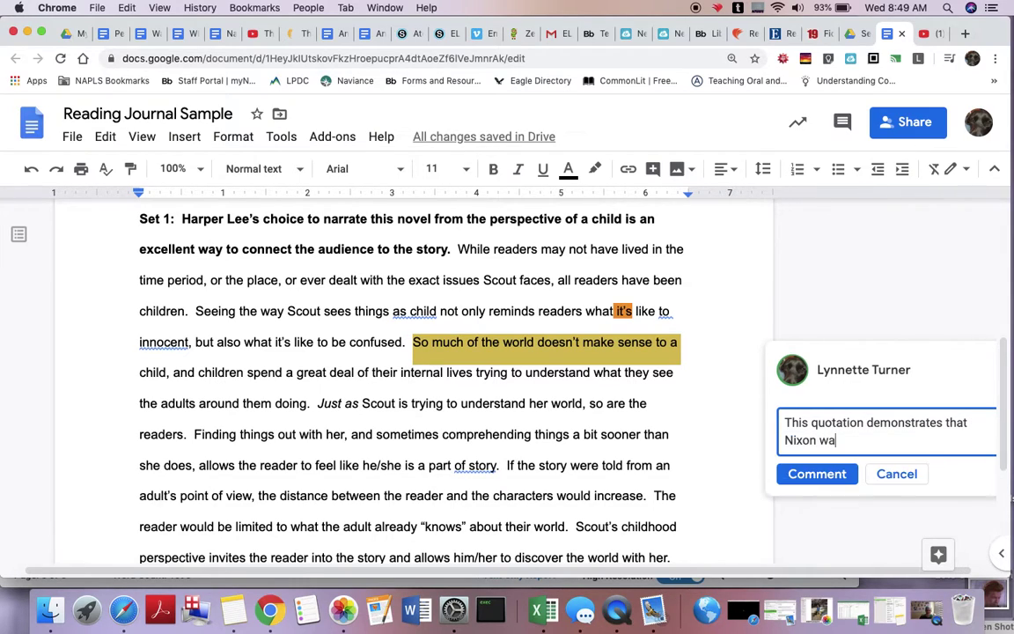
type("s willing to cover up the")
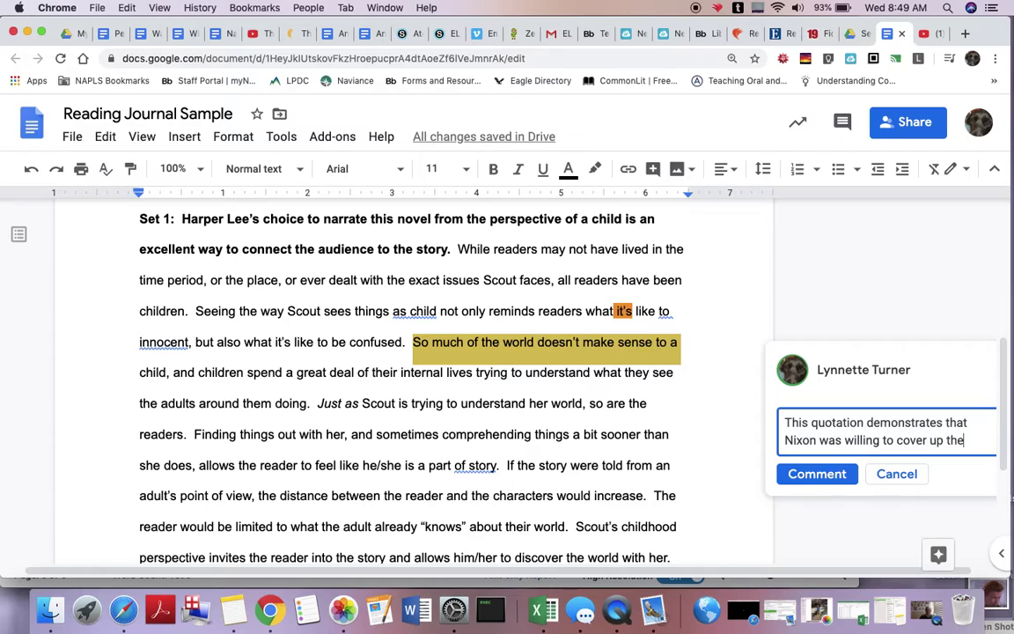
type(" truth to")
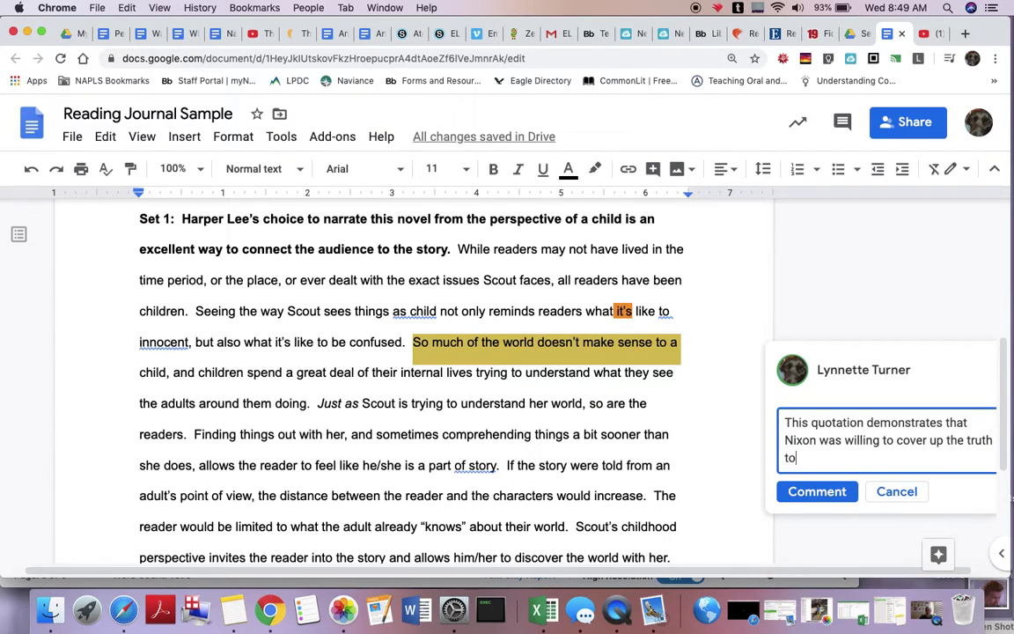
type(" prse")
key("BackSpace")
key("BackSpace")
type("e")
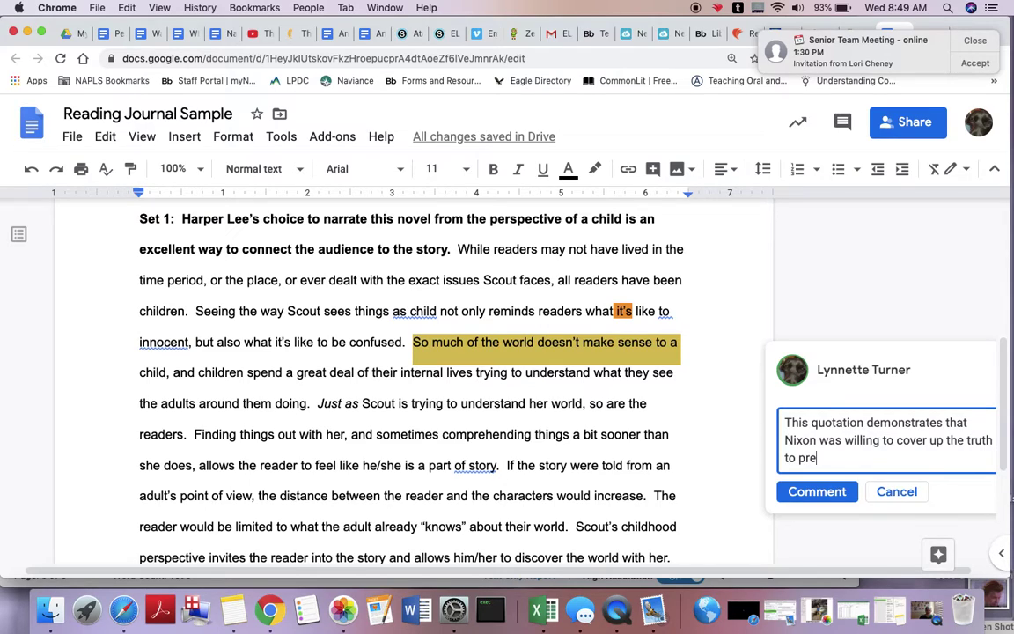
type("serve his power.")
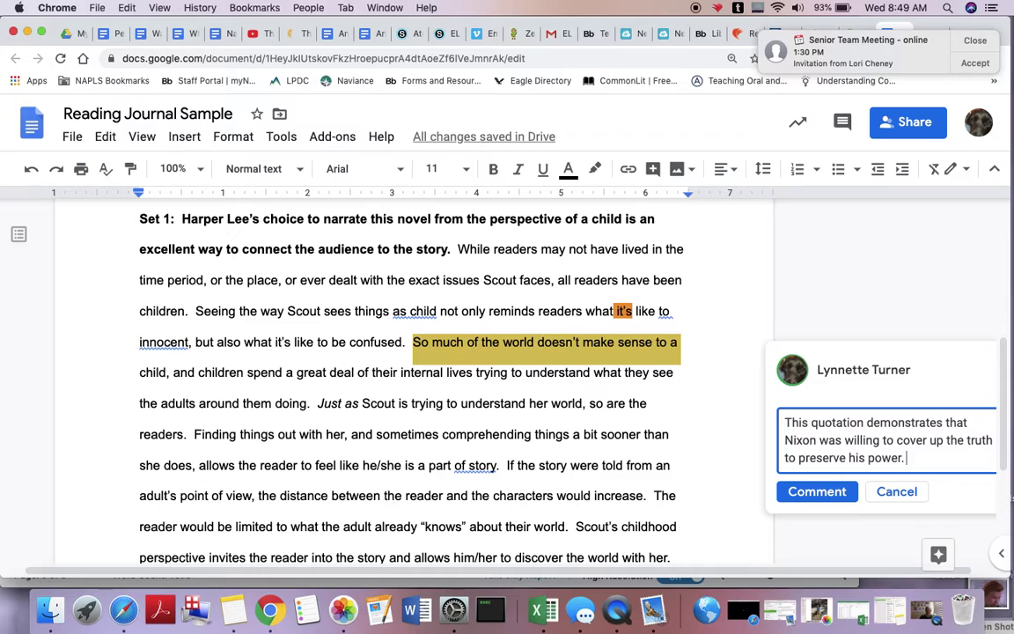
left_click(811, 496)
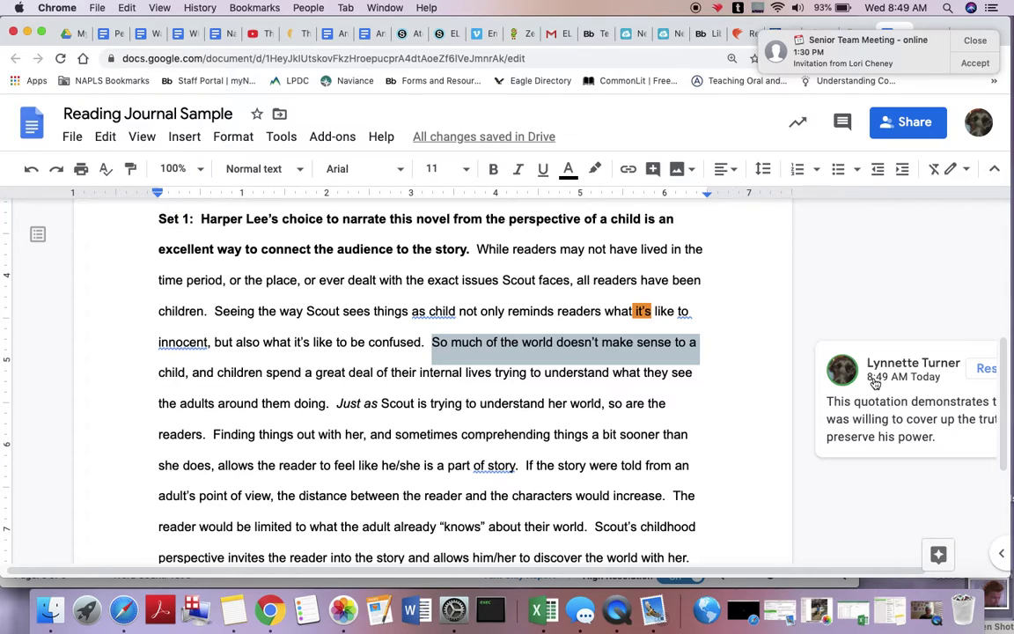
- Underline the word "distance" in the sentence about the story being told from an adult's point of view
scroll(875, 383, "down", 2)
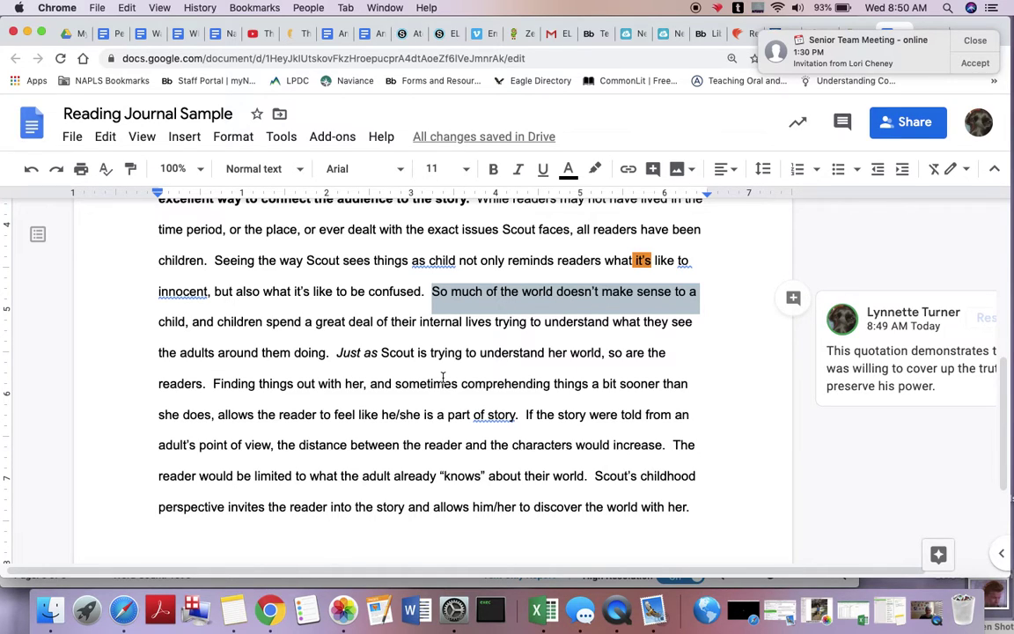
scroll(443, 379, "down", 3)
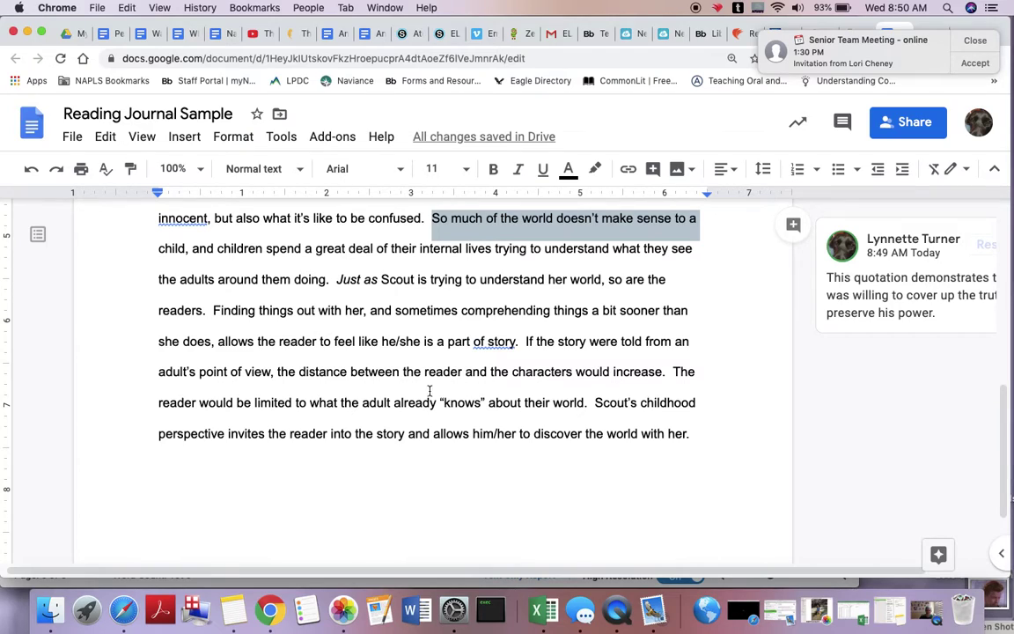
left_click_drag(320, 373, 351, 374)
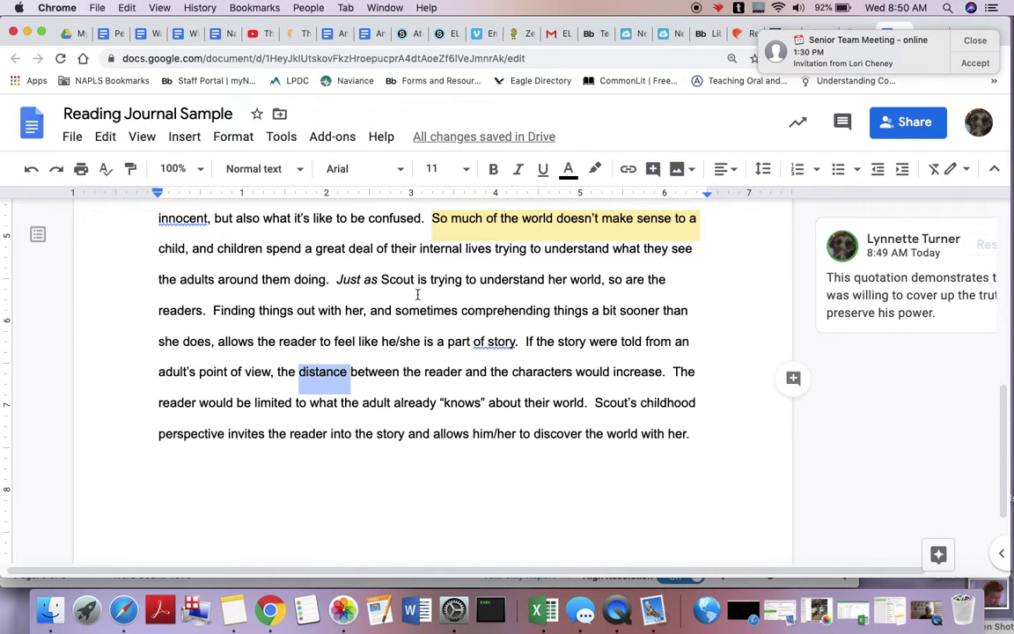
left_click(543, 172)
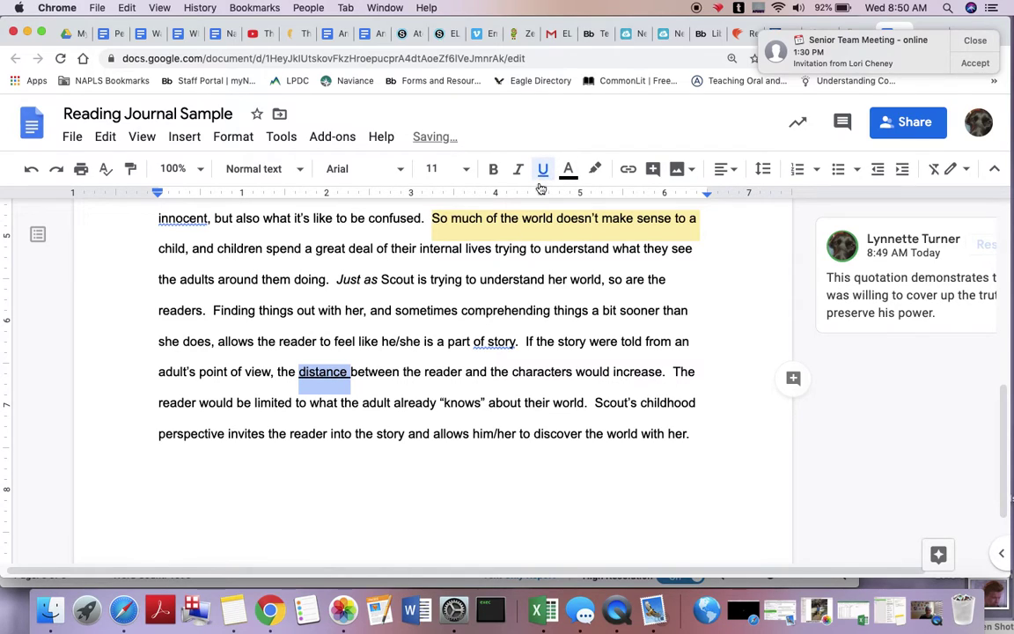
left_click(351, 376)
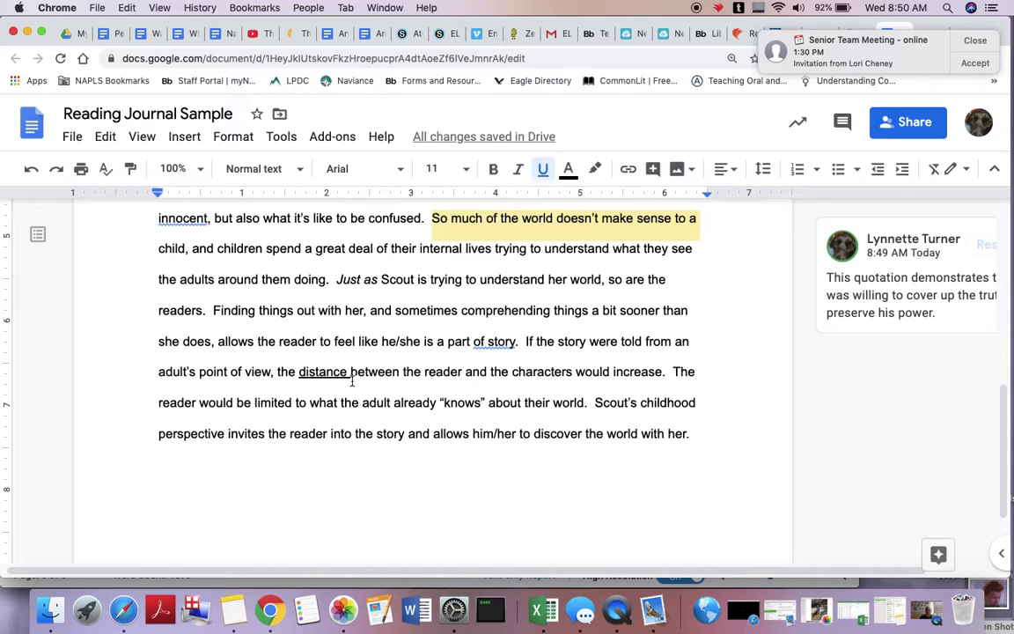
scroll(353, 381, "up", 4)
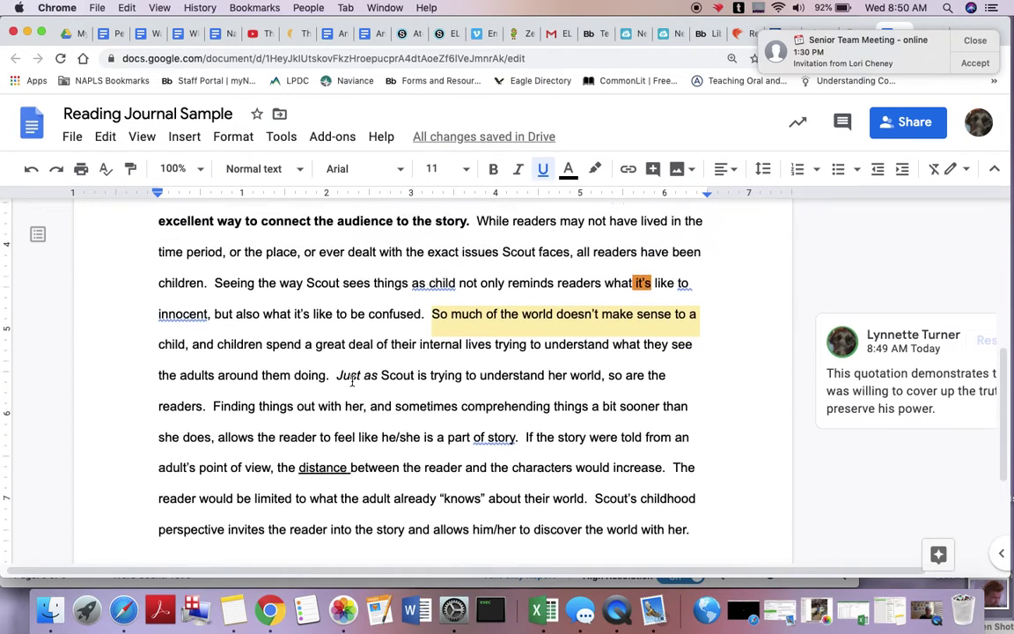
scroll(344, 430, "down", 3)
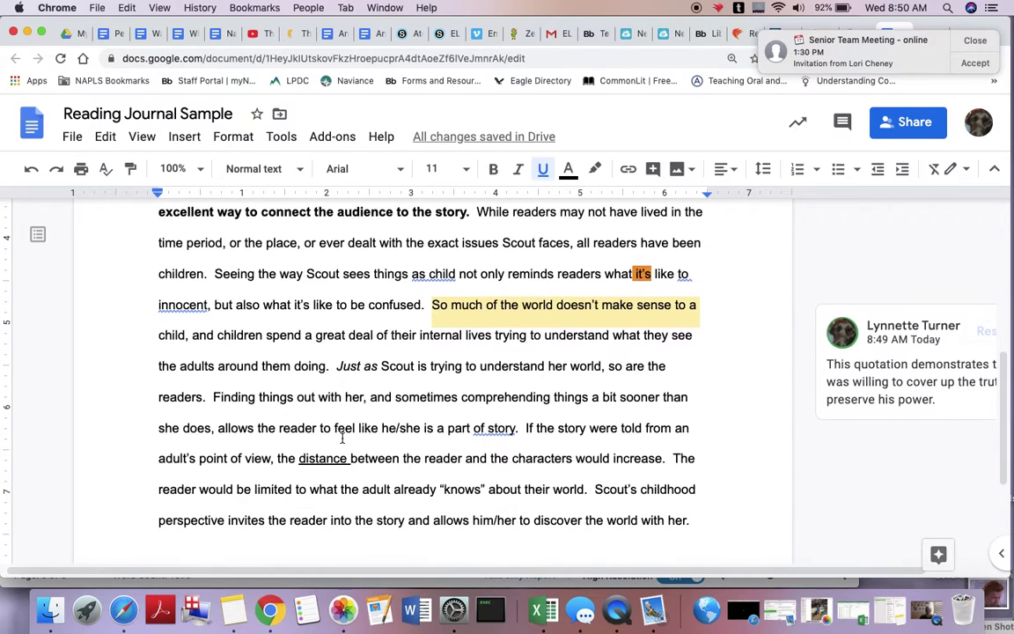
scroll(343, 438, "up", 10)
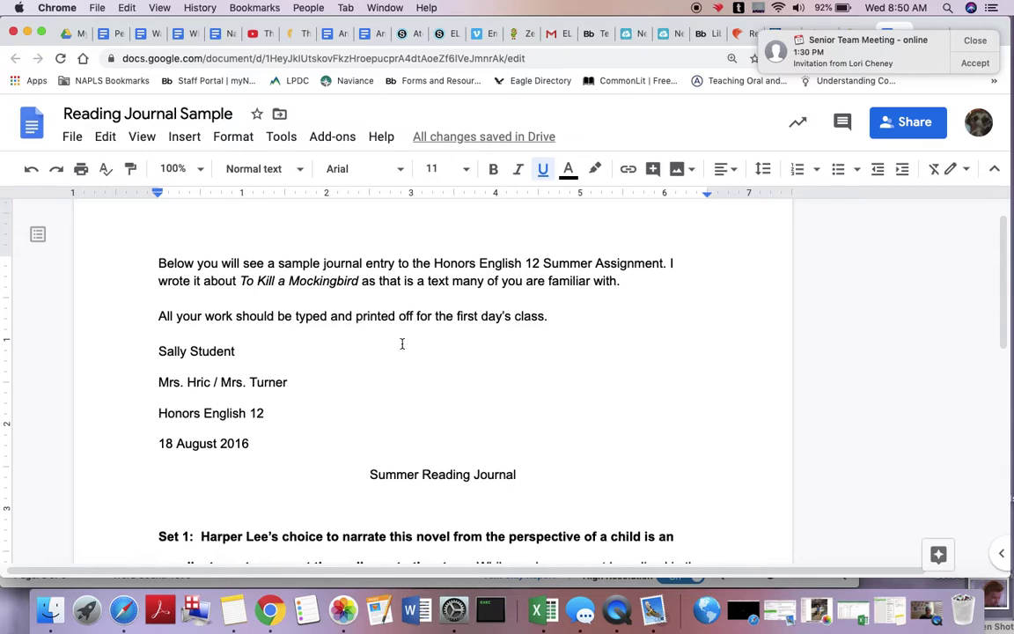
scroll(506, 316, "down", 3)
scroll(505, 316, "down", 2)
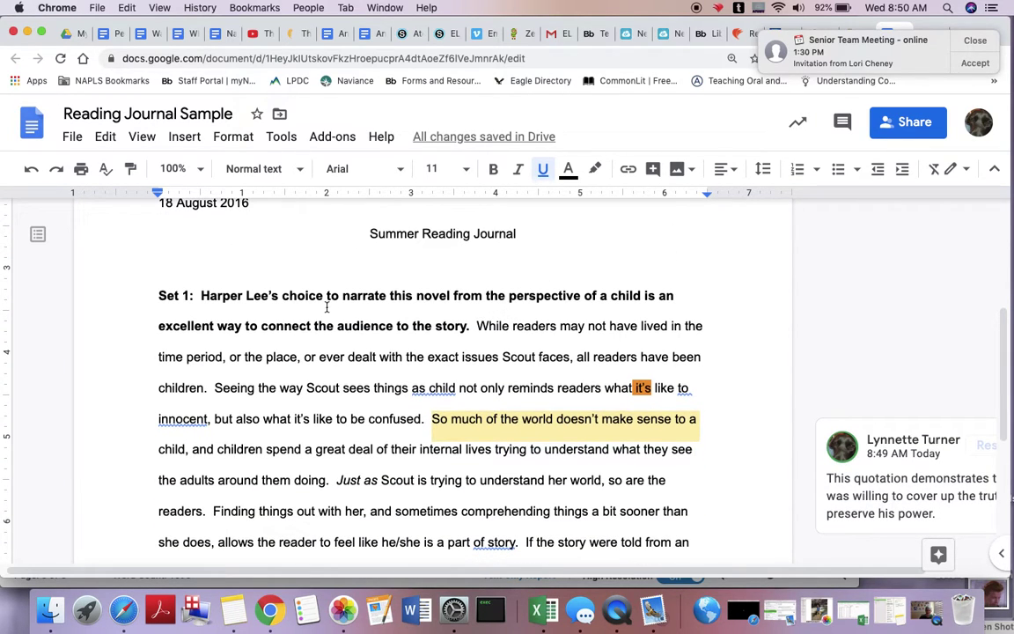
left_click_drag(509, 296, 646, 296)
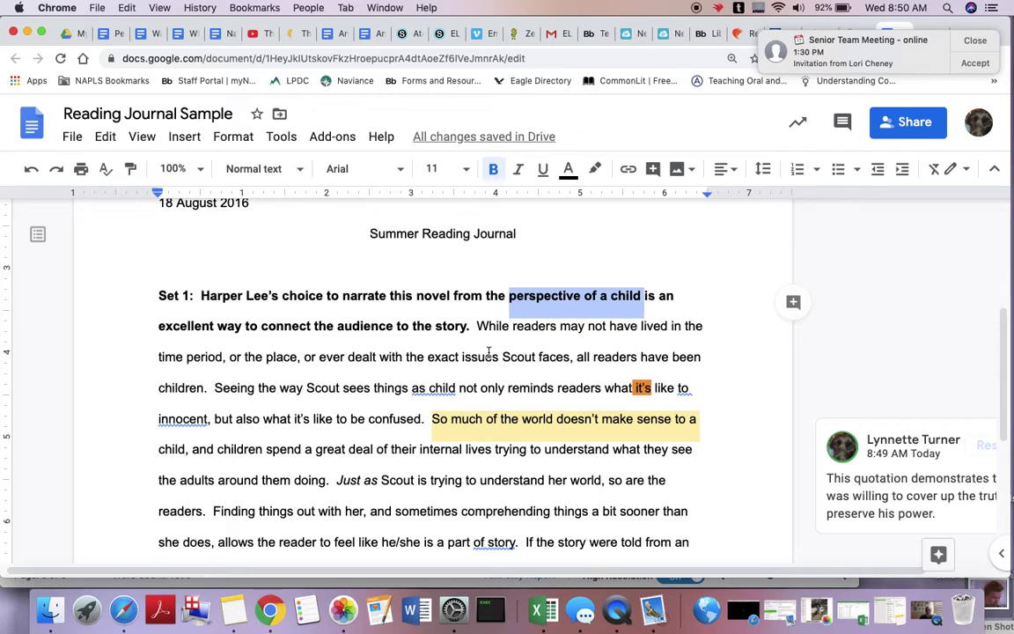
- Underline "children." before the sentence starting "Seeing the way Scout" and the words "child, and children" after the commented line
scroll(489, 352, "down", 2)
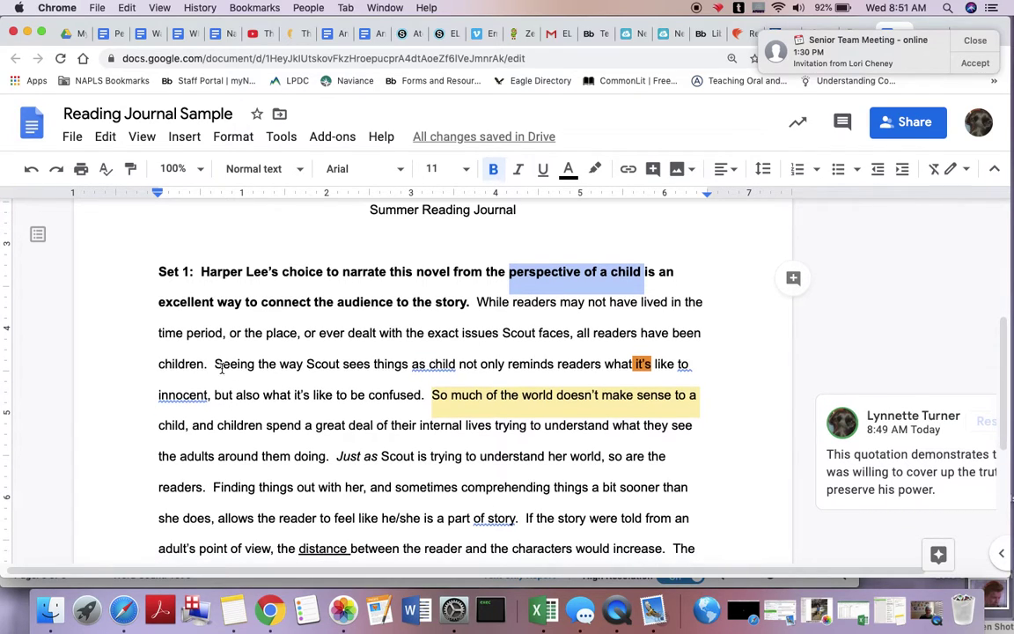
left_click(160, 364)
left_click_drag(177, 367, 207, 365)
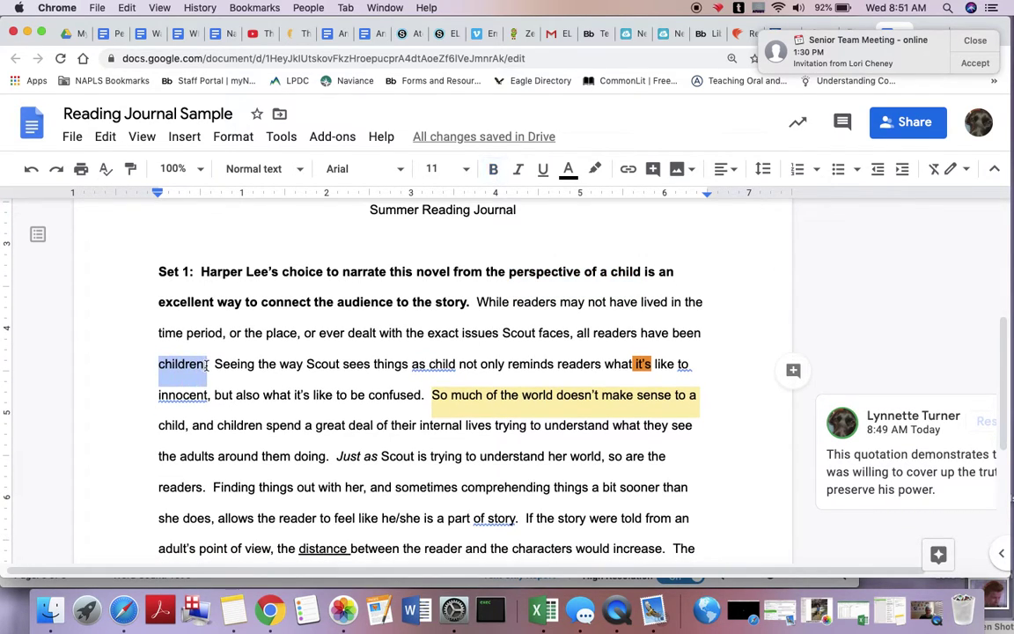
left_click(546, 171)
left_click_drag(159, 426, 262, 429)
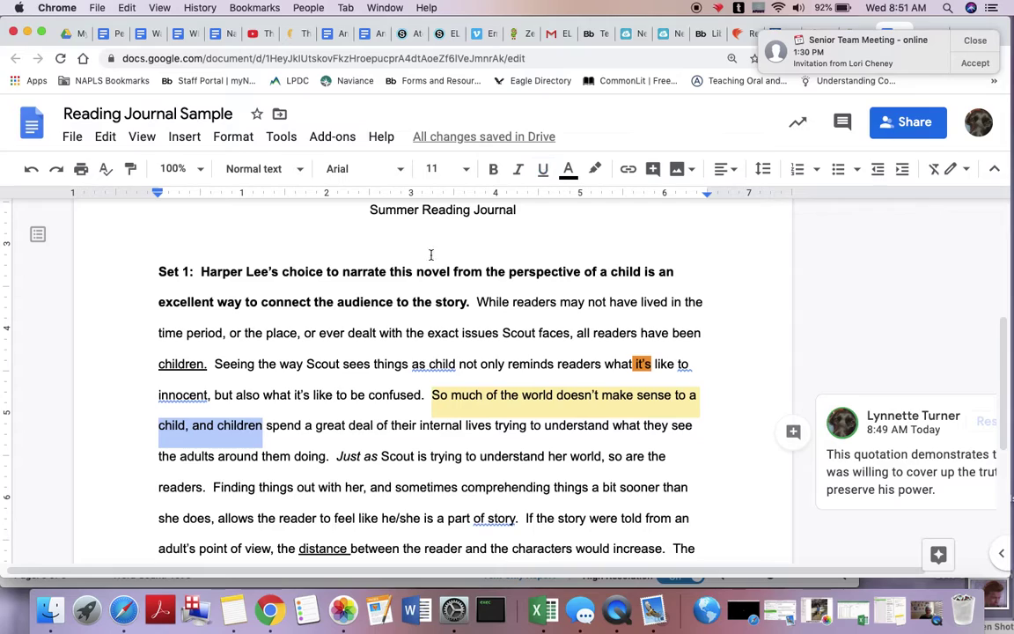
left_click(544, 171)
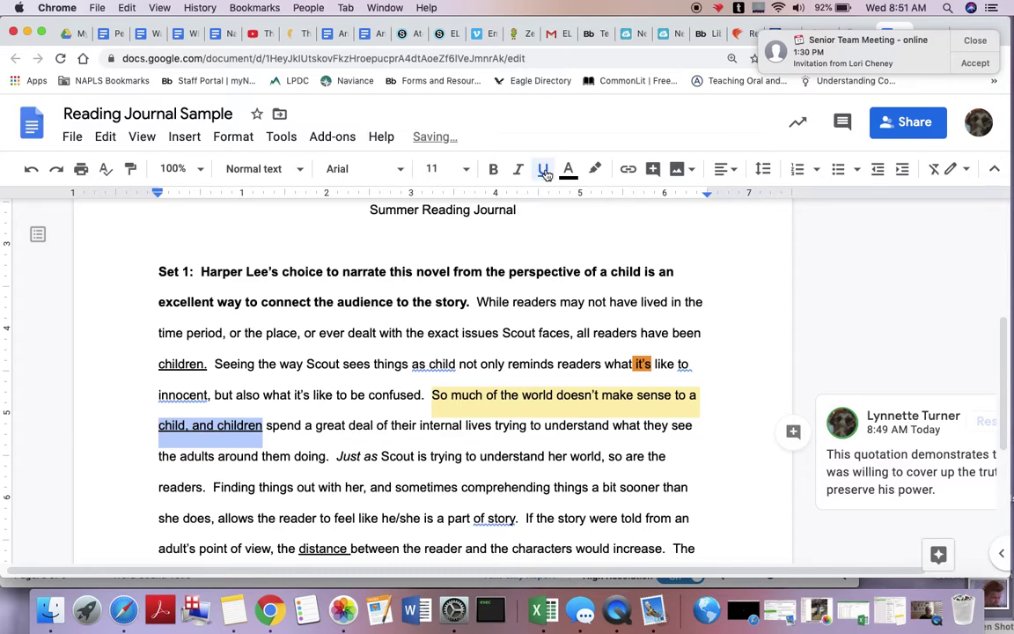
left_click(354, 427)
- Dismiss the meeting invitation notification and color the word "Scout's" red at the start of the entry's last sentence
scroll(354, 430, "down", 2)
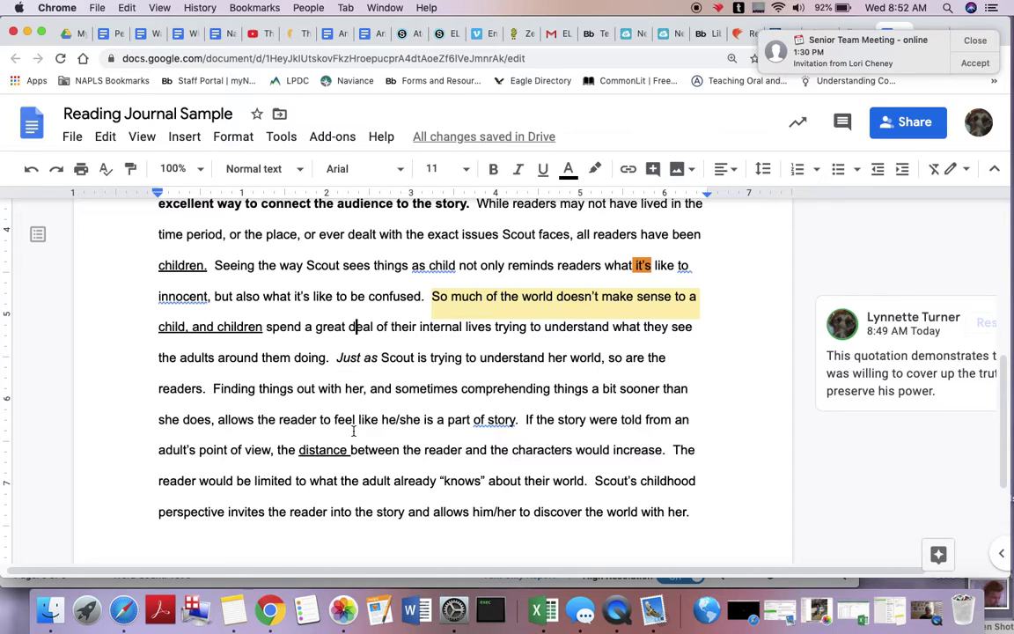
scroll(353, 431, "down", 2)
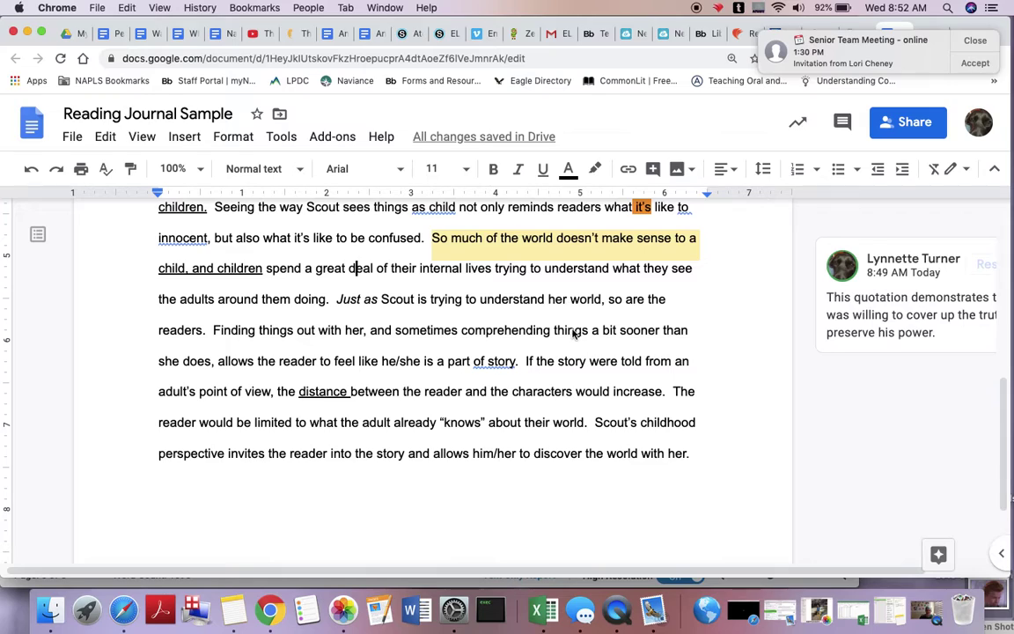
scroll(546, 366, "down", 1)
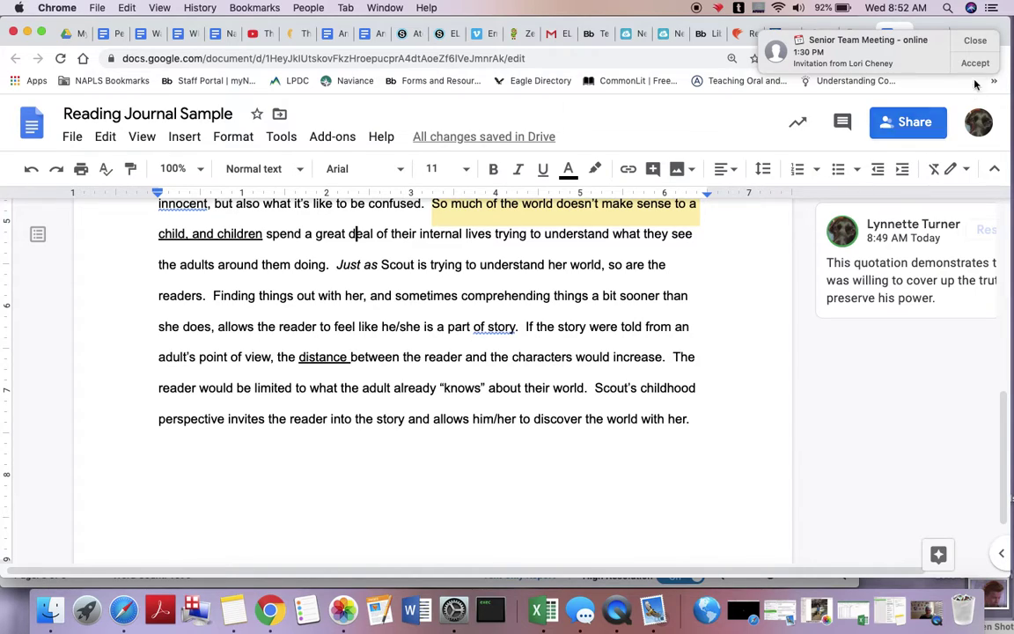
left_click(974, 48)
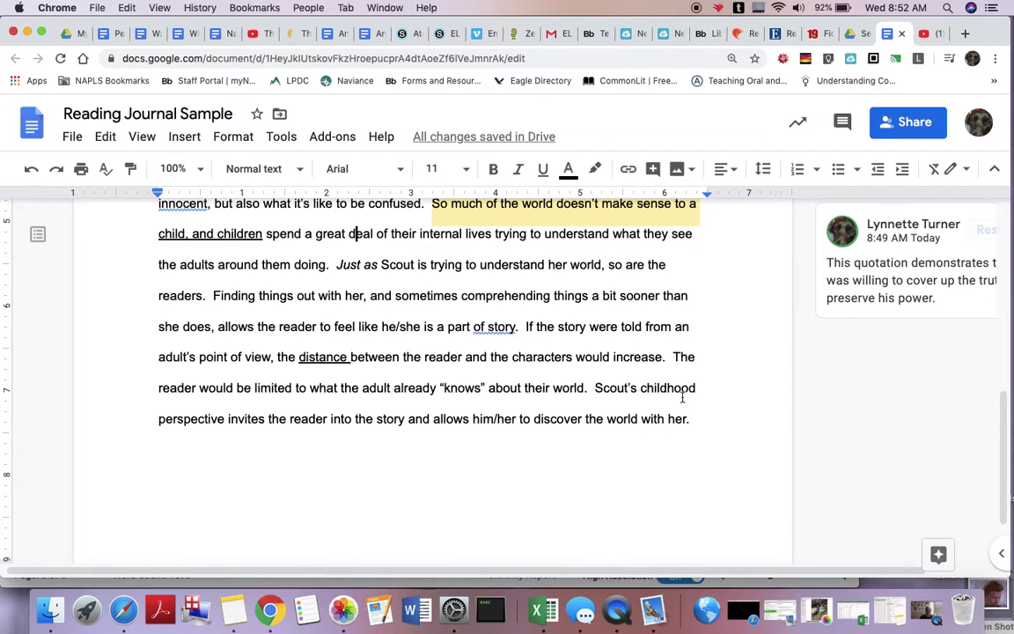
left_click_drag(638, 388, 592, 389)
left_click(568, 169)
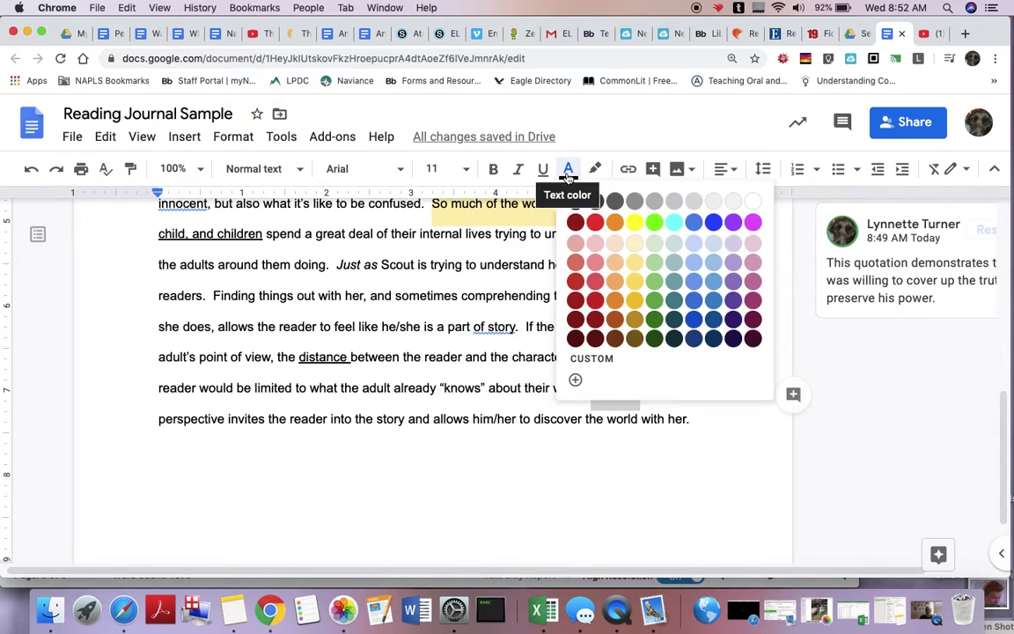
left_click(590, 223)
- Delete the apostrophe in the red word "Scout's" and insert it again
left_click(613, 391)
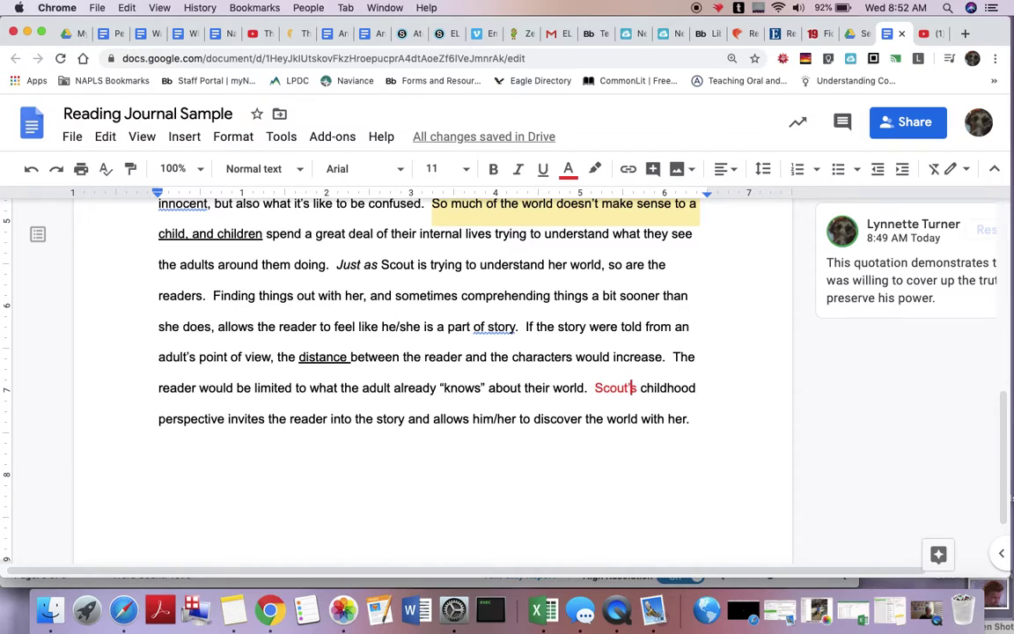
key("BackSpace")
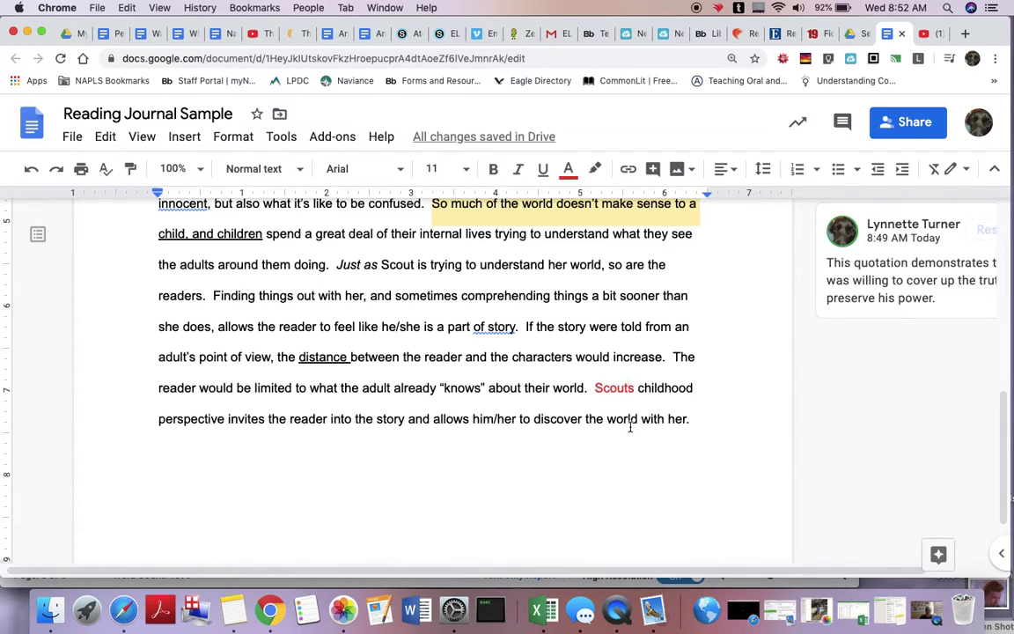
type("'")
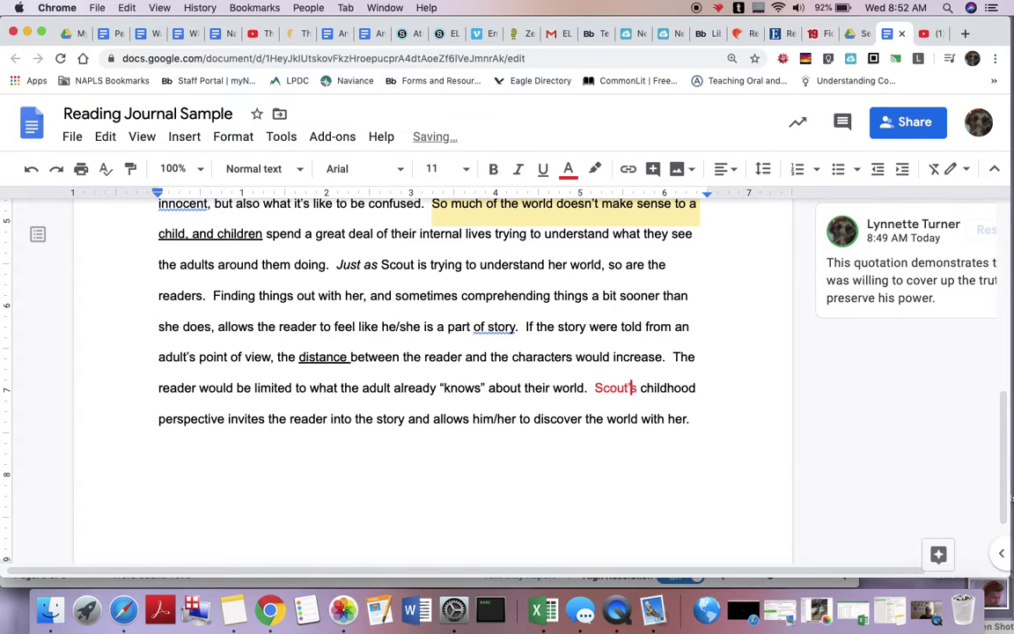